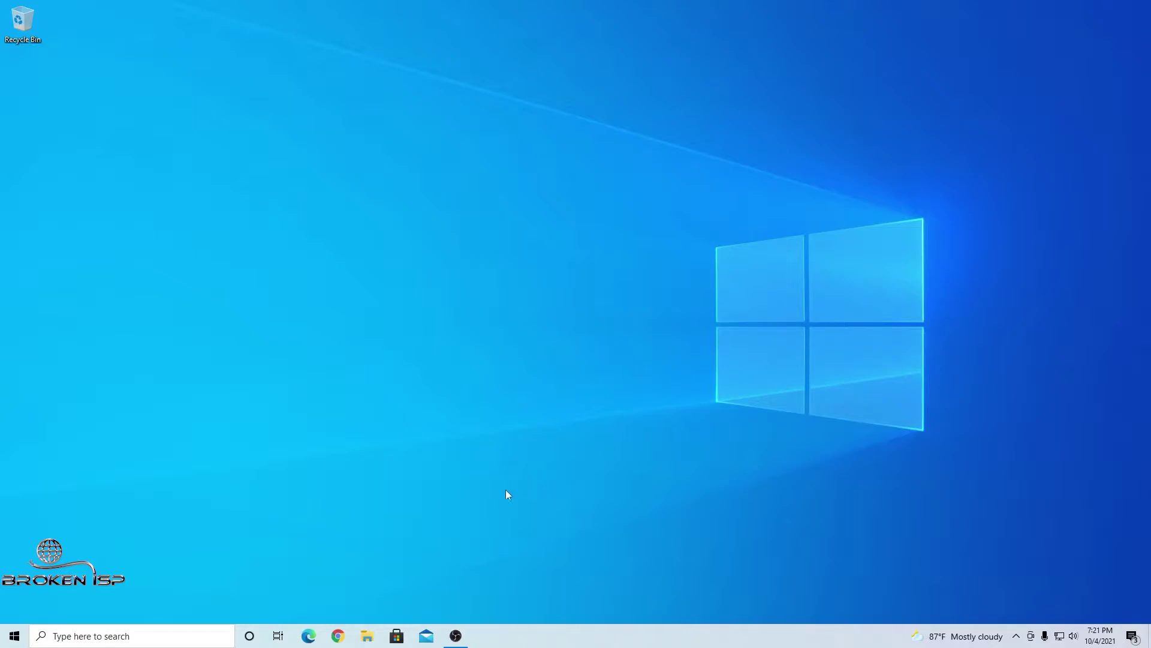
pyautogui.click(337, 637)
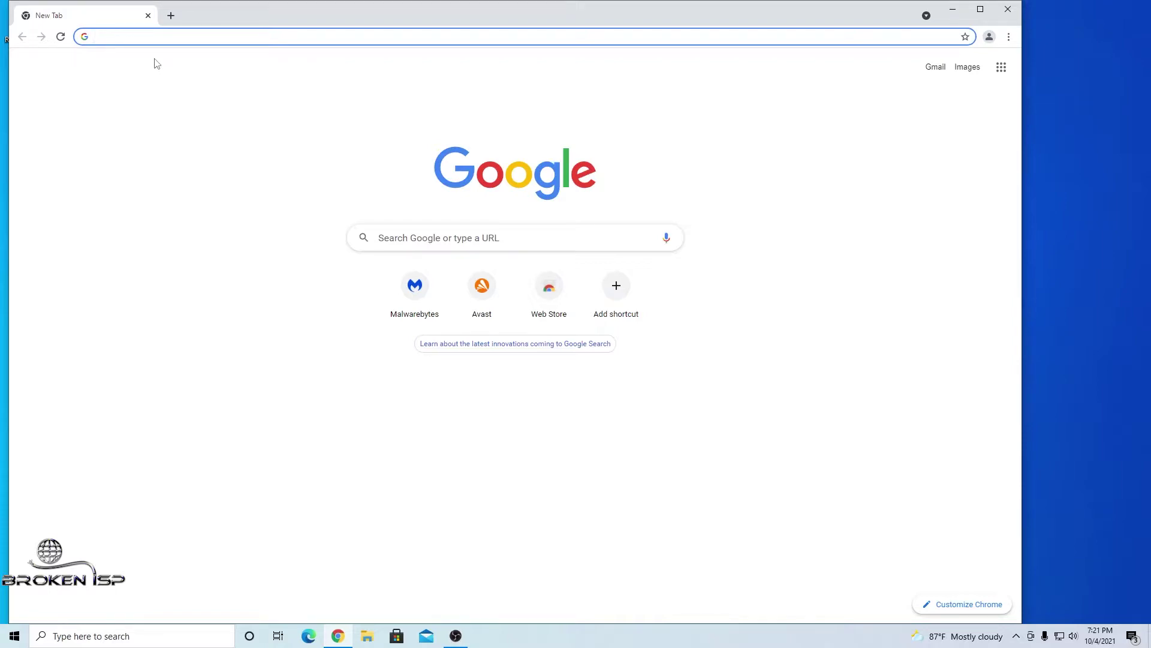
pyautogui.write('https://www.microsoft.com/en-us/software-download/windows11')
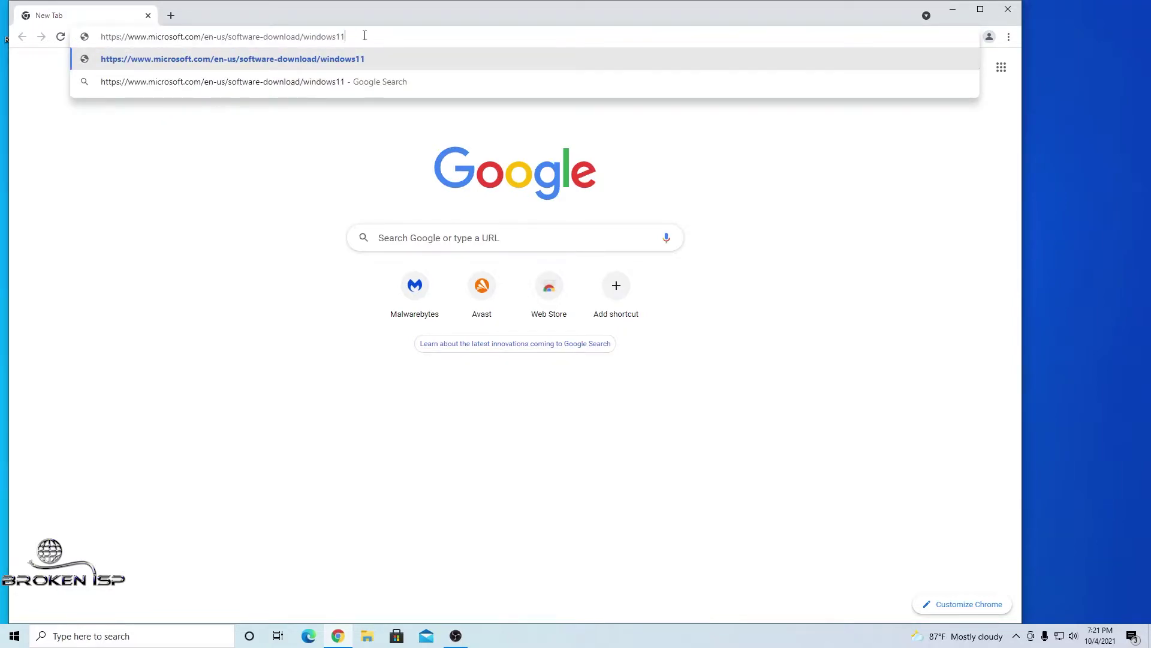
pyautogui.moveTo(365, 36)
pyautogui.mouseDown()
pyautogui.moveTo(96, 34)
pyautogui.moveTo(352, 34)
pyautogui.mouseUp()
pyautogui.press('Return')
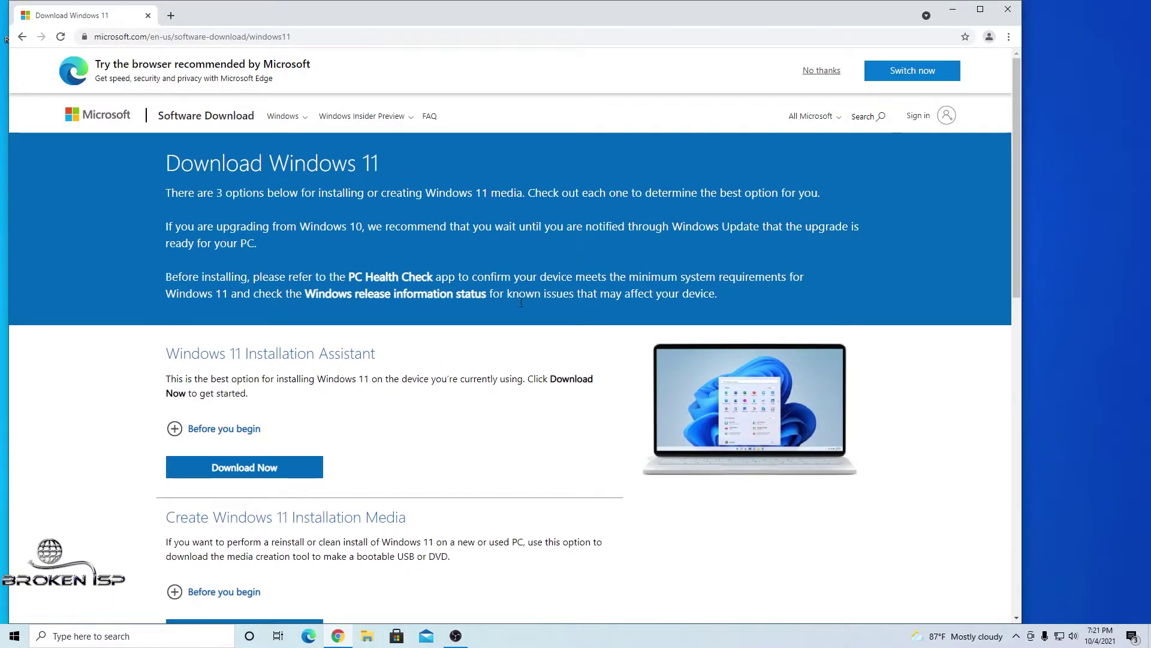
# Examine the three Windows 11 options on the page: Installation Assistant, Installation Media and Disk Image (ISO).
pyautogui.scroll(-4, 525, 298)
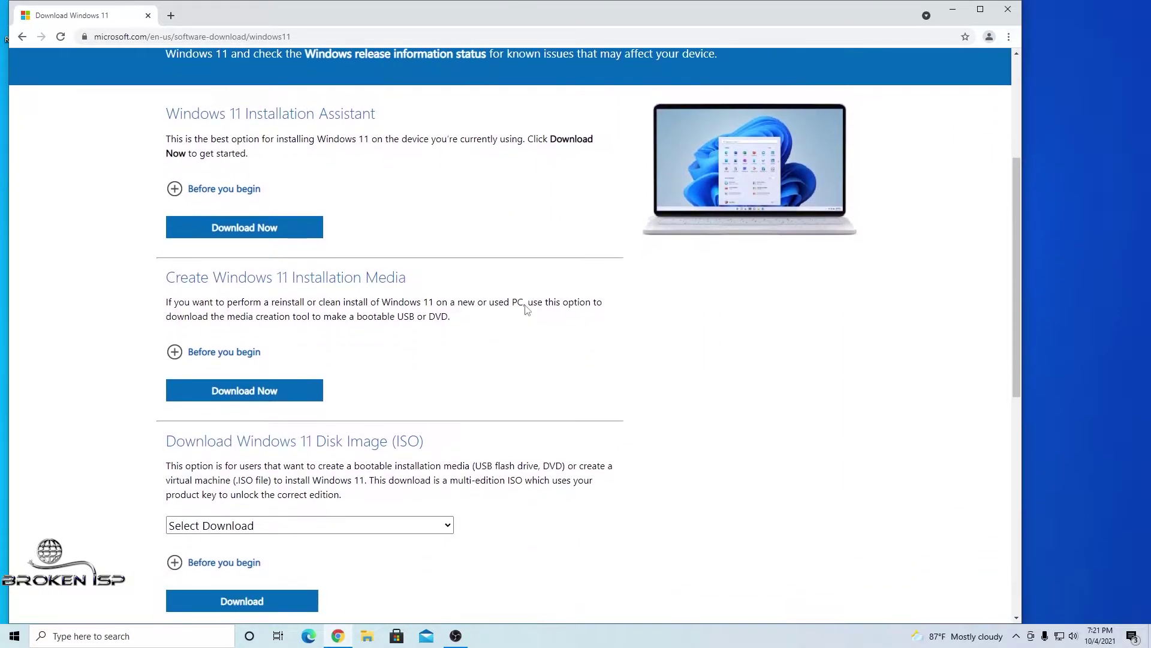
pyautogui.moveTo(167, 112); pyautogui.dragTo(392, 121)
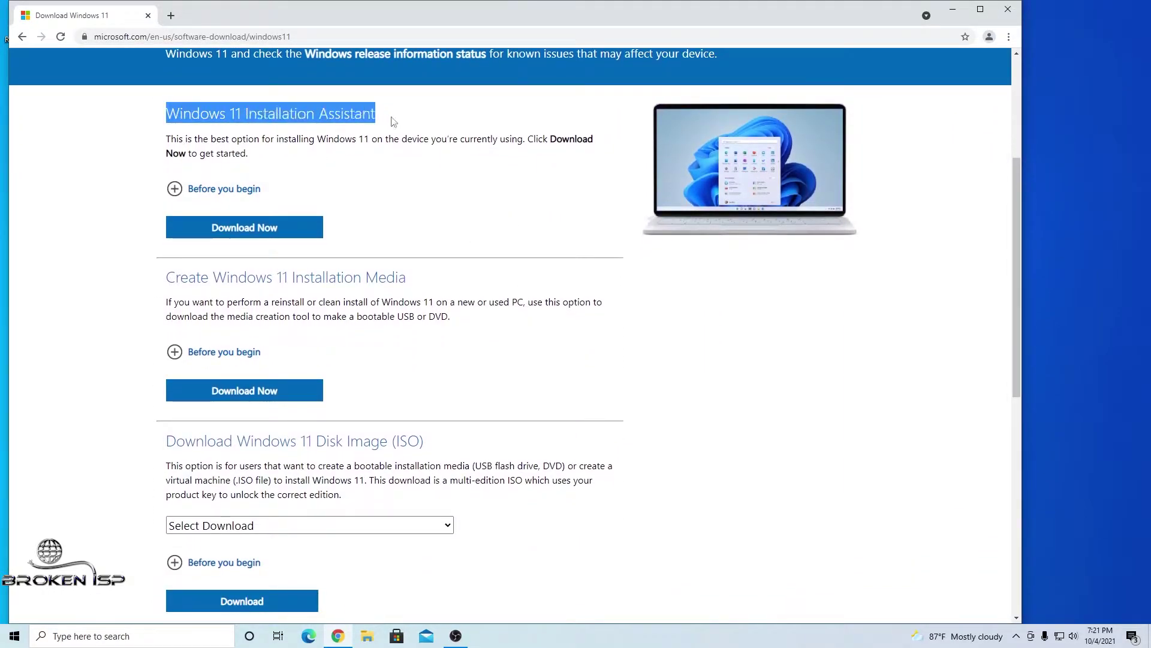
pyautogui.click(83, 231)
pyautogui.moveTo(166, 277); pyautogui.dragTo(413, 288)
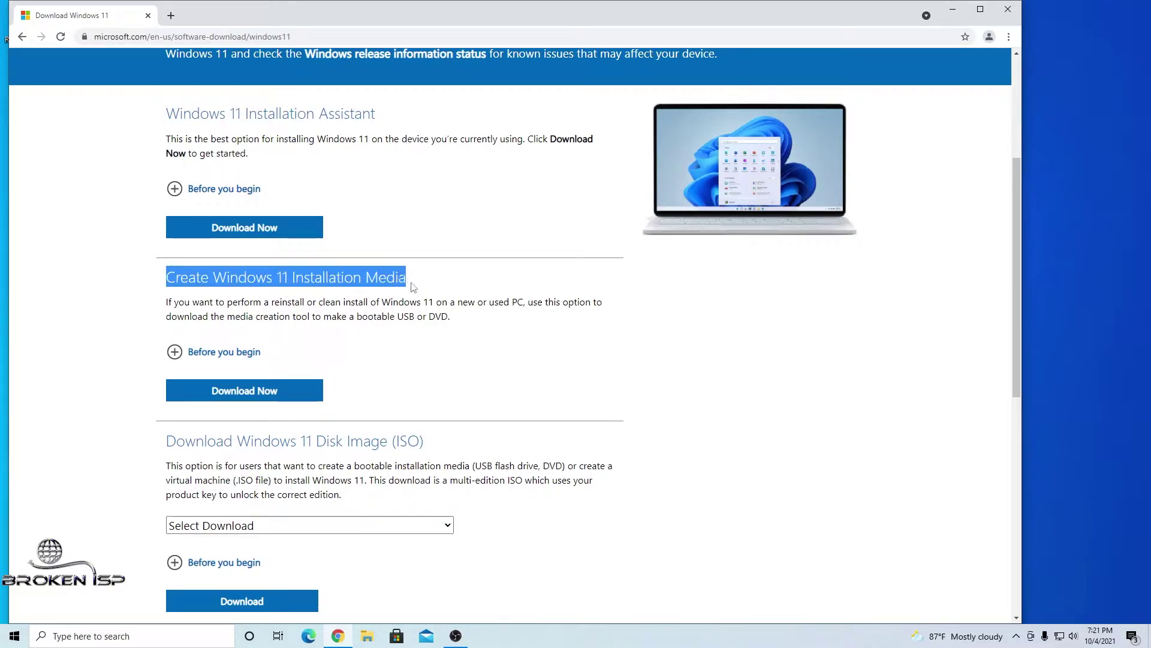
pyautogui.click(57, 321)
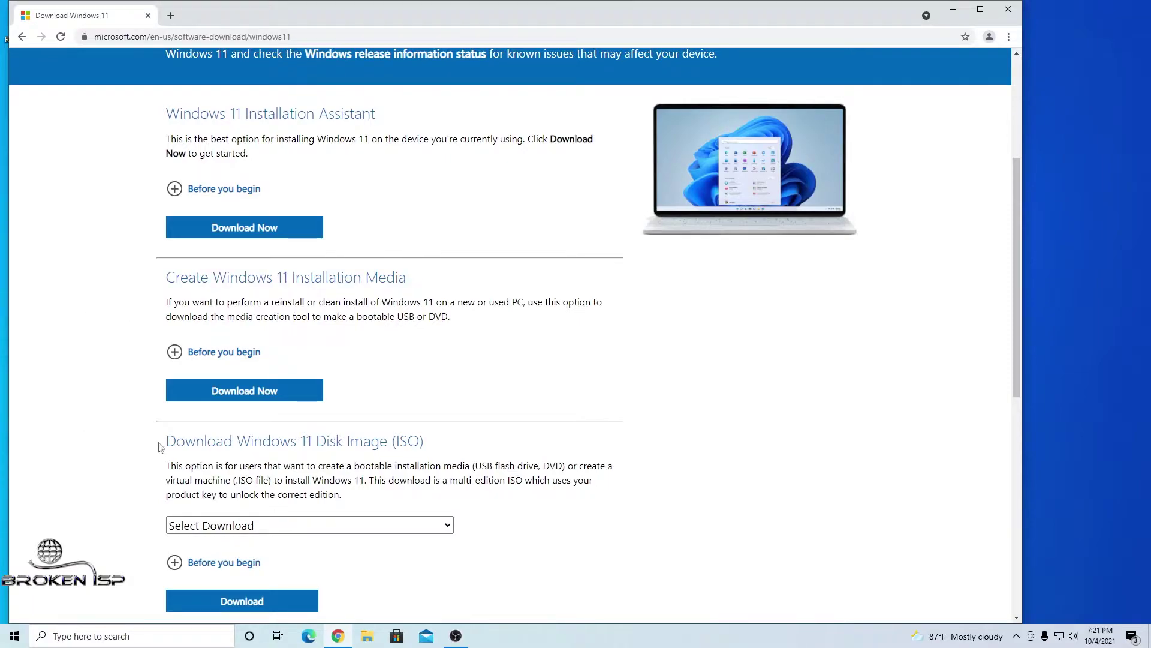
pyautogui.moveTo(162, 447); pyautogui.dragTo(435, 452)
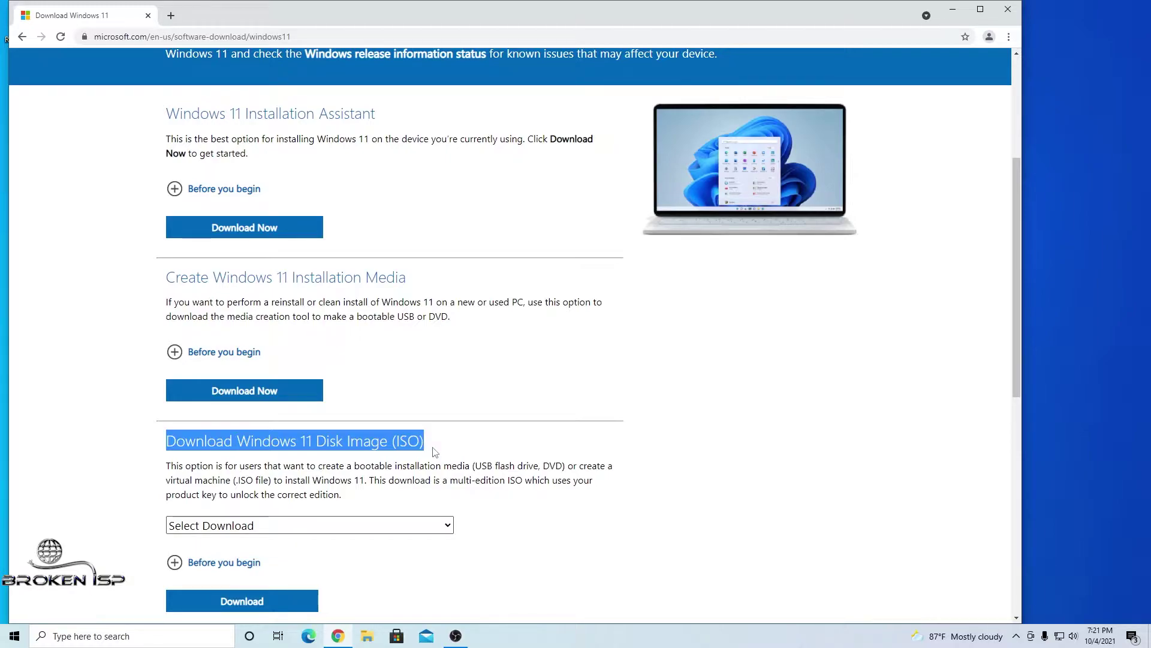
pyautogui.click(102, 435)
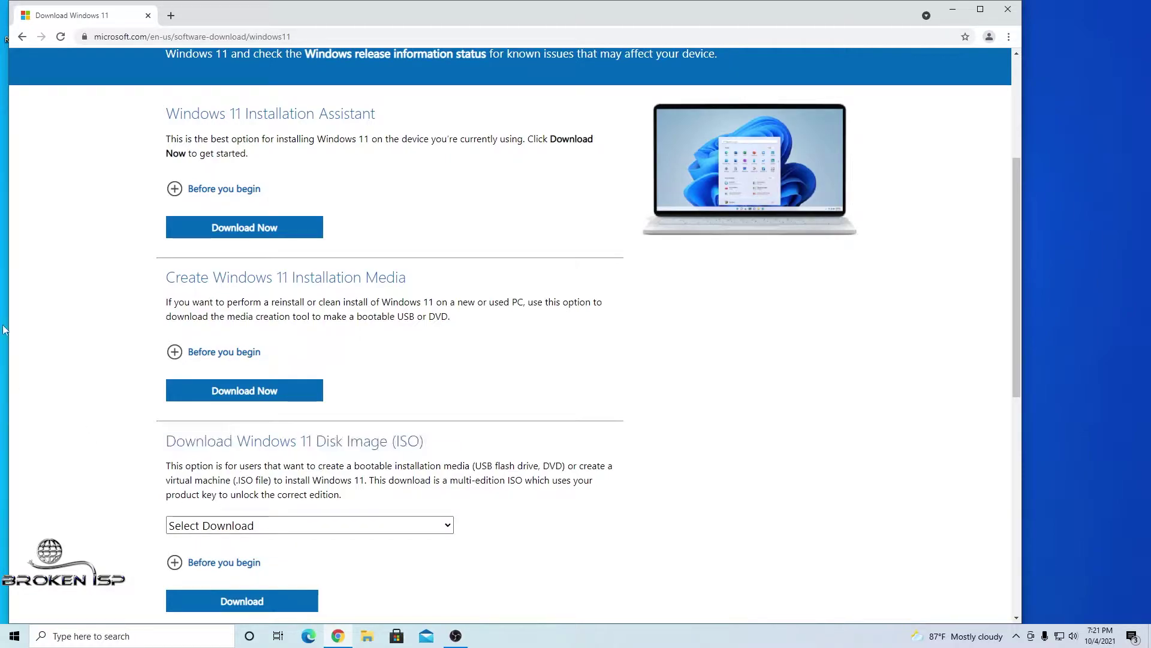
pyautogui.moveTo(165, 113); pyautogui.dragTo(420, 121)
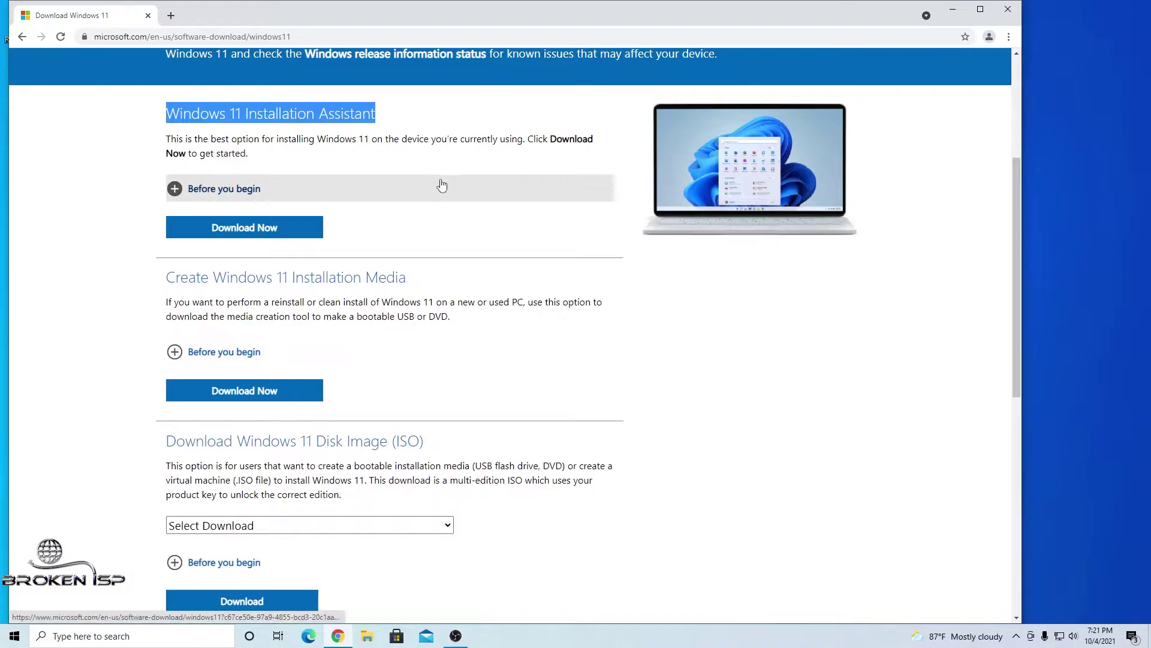
pyautogui.moveTo(163, 279); pyautogui.dragTo(418, 286)
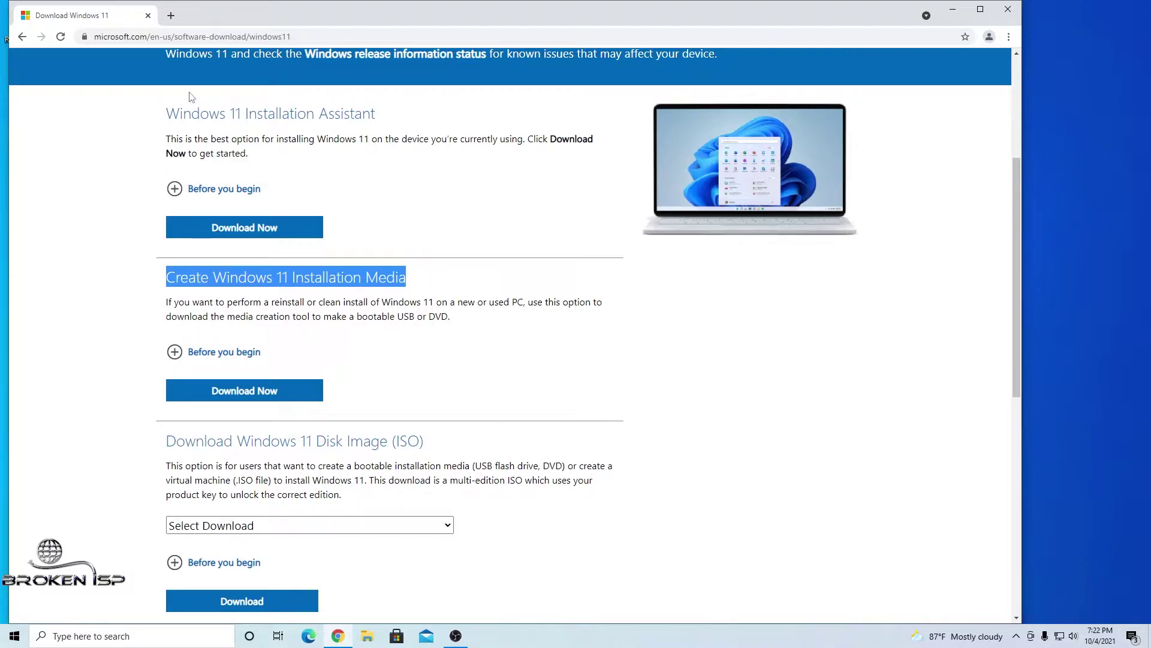
pyautogui.click(103, 197)
pyautogui.moveTo(167, 118); pyautogui.dragTo(375, 115)
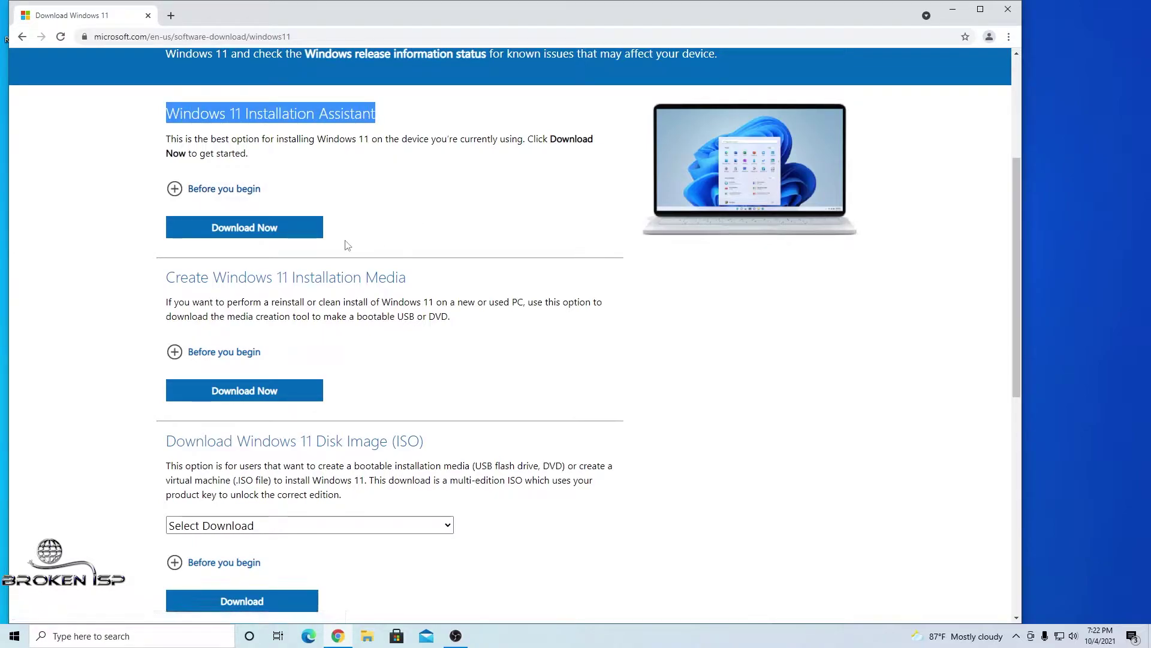
# Download the Windows 11 Installation Assistant, run it, and close the browser.
pyautogui.click(233, 232)
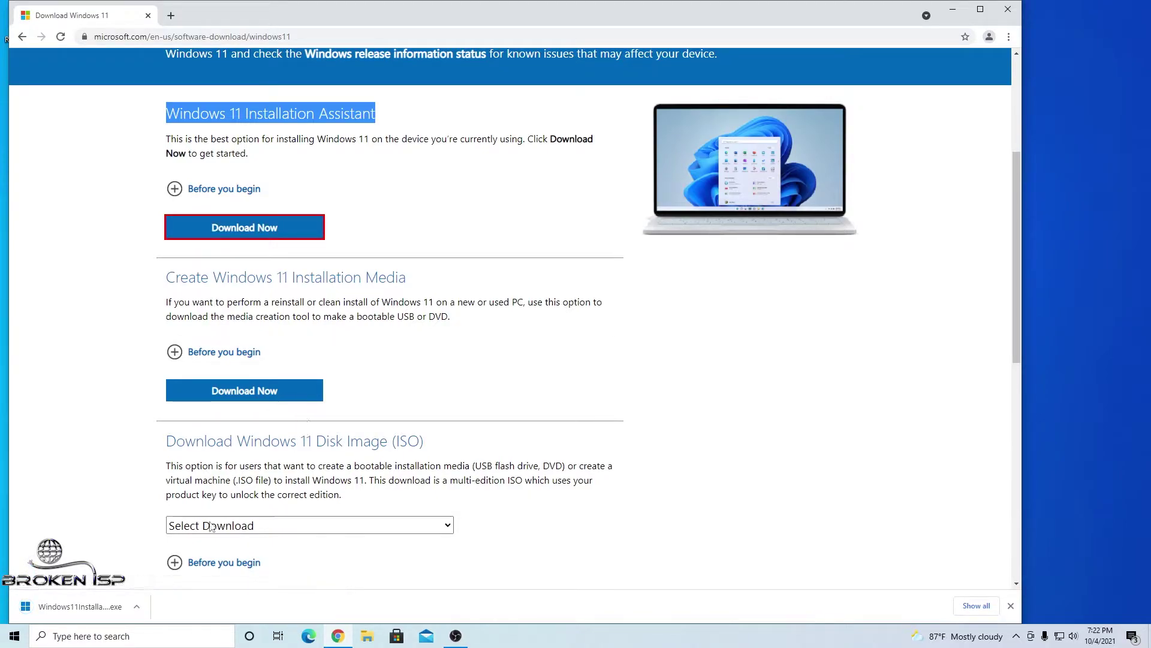
pyautogui.click(68, 606)
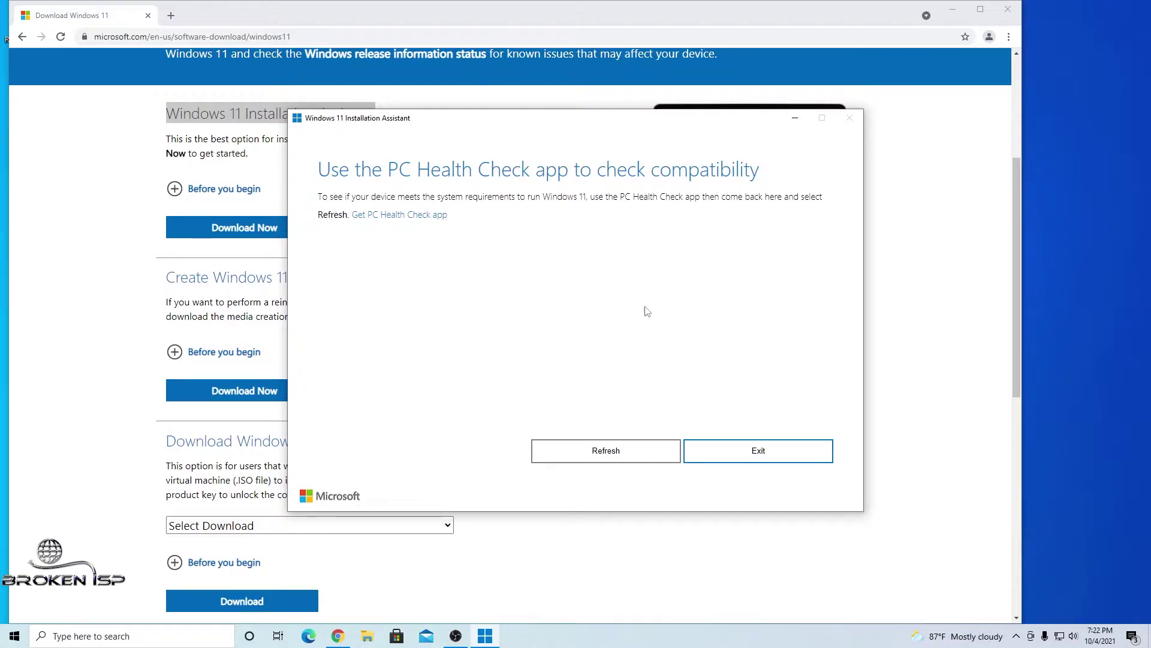
pyautogui.click(1012, 17)
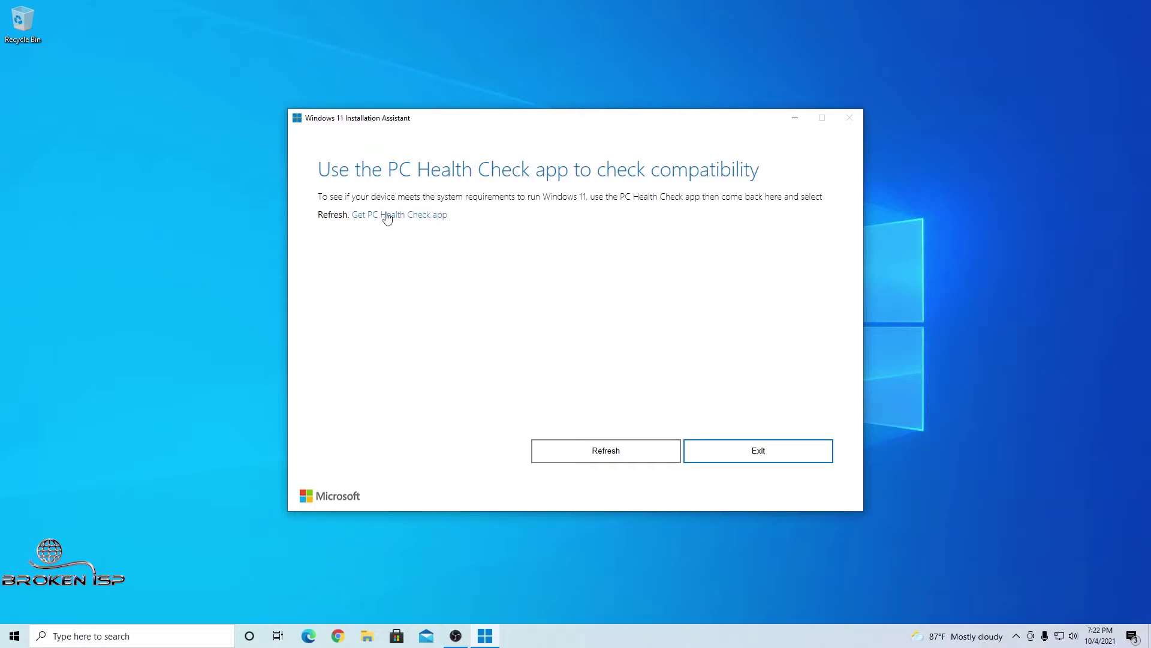
# Follow the Installation Assistant's link to download the PC Health Check app and launch its installer.
pyautogui.click(438, 218)
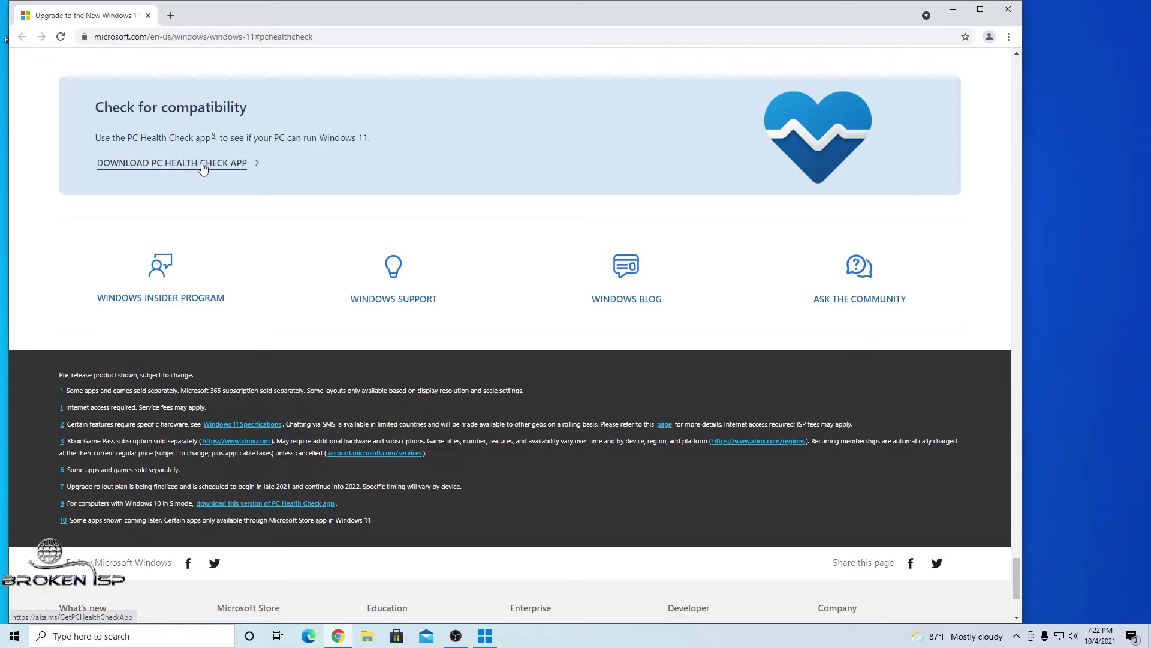
pyautogui.click(238, 168)
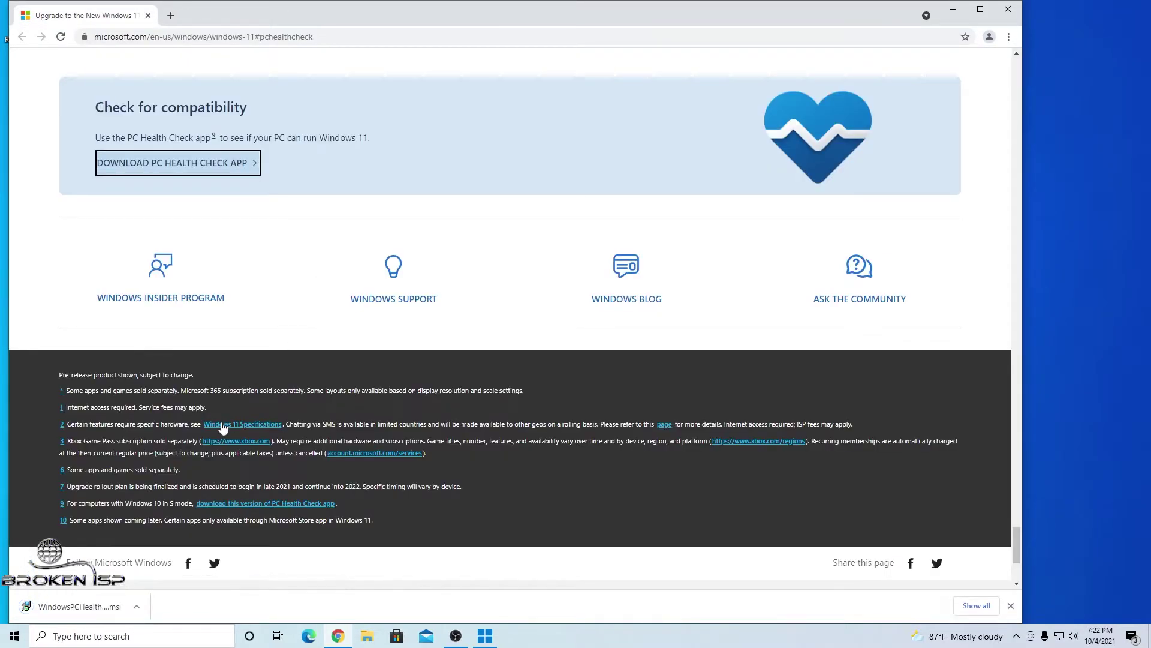
pyautogui.click(75, 616)
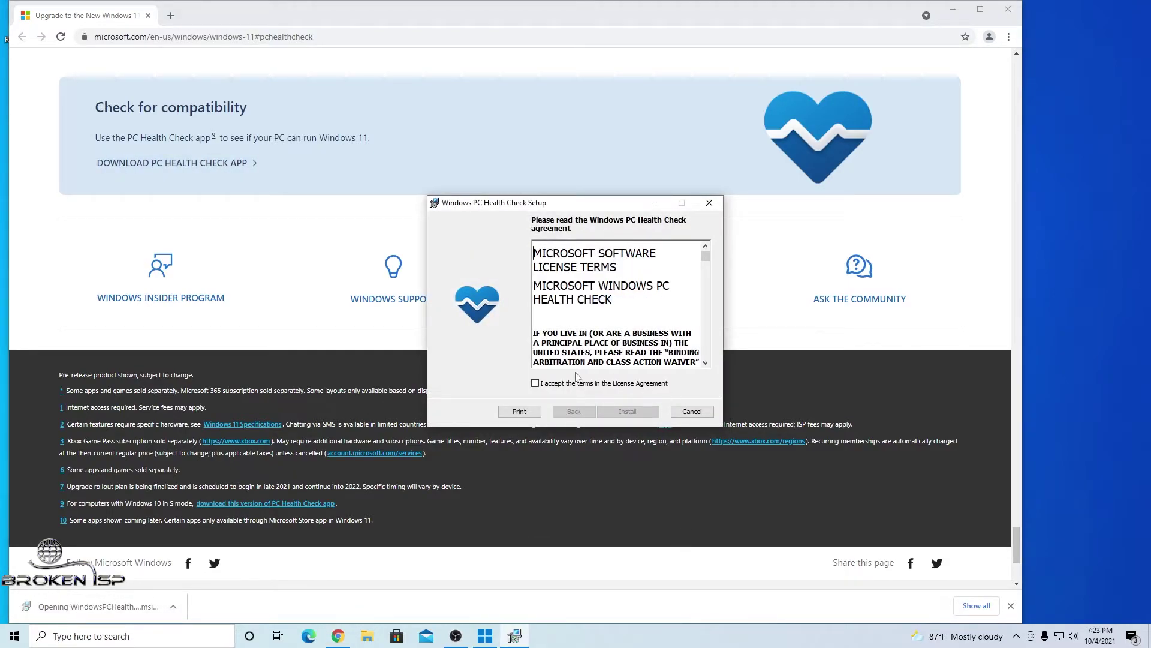
# Accept the license terms, install Windows PC Health Check, and finish setup with the app set to open.
pyautogui.click(534, 383)
pyautogui.click(637, 412)
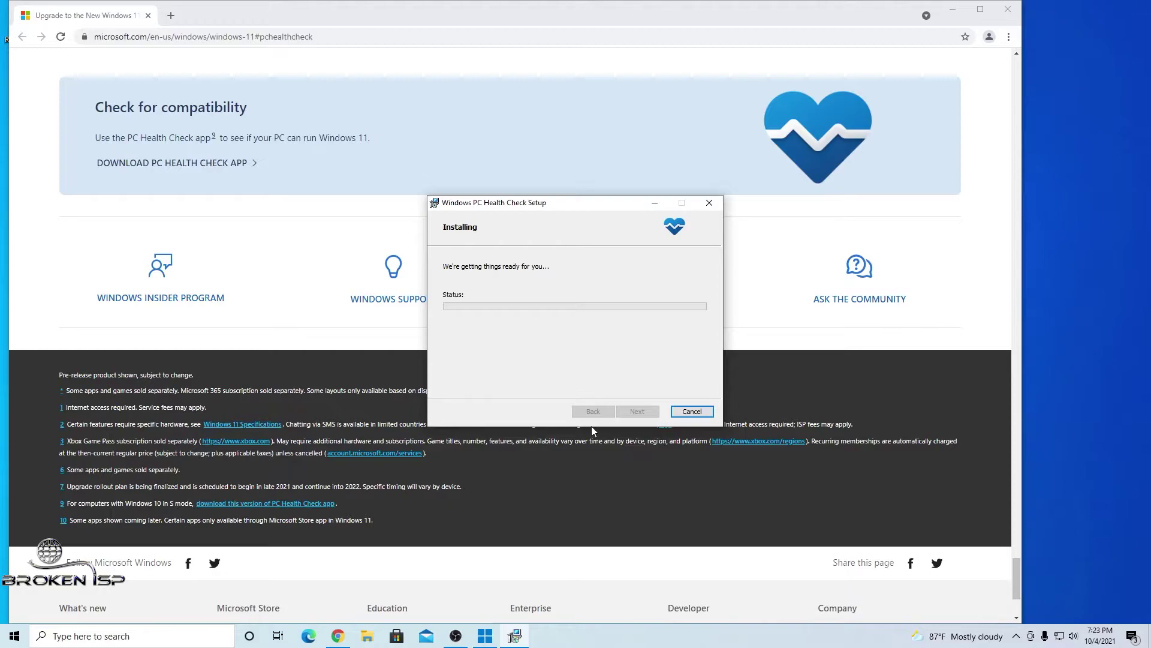
pyautogui.click(1008, 9)
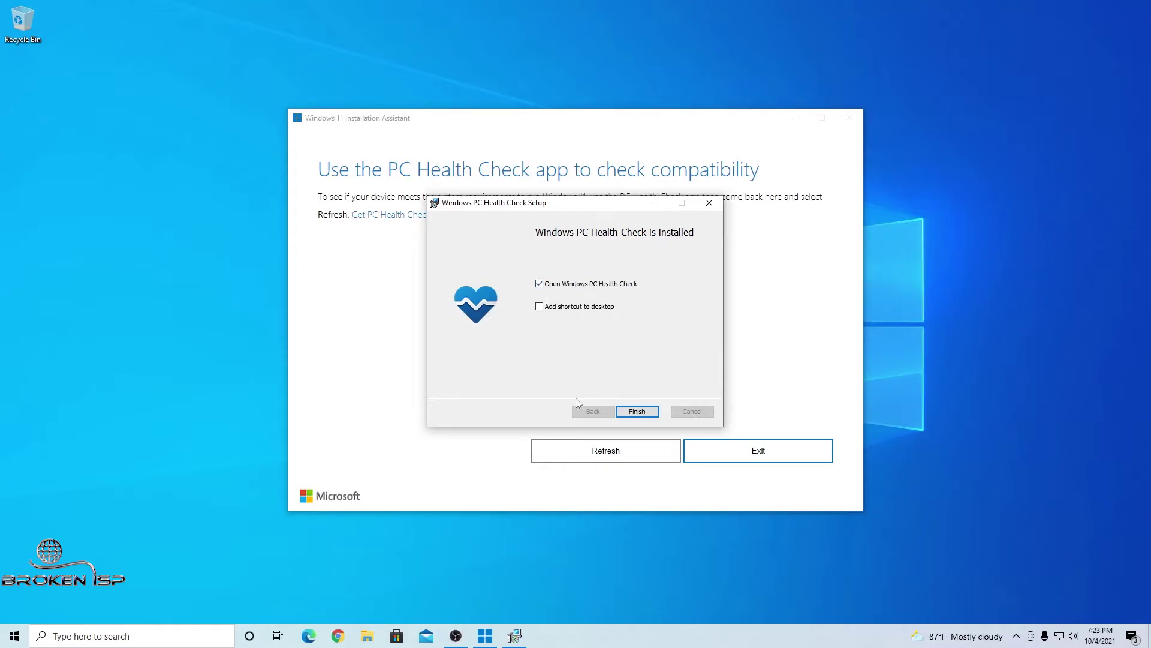
pyautogui.click(638, 413)
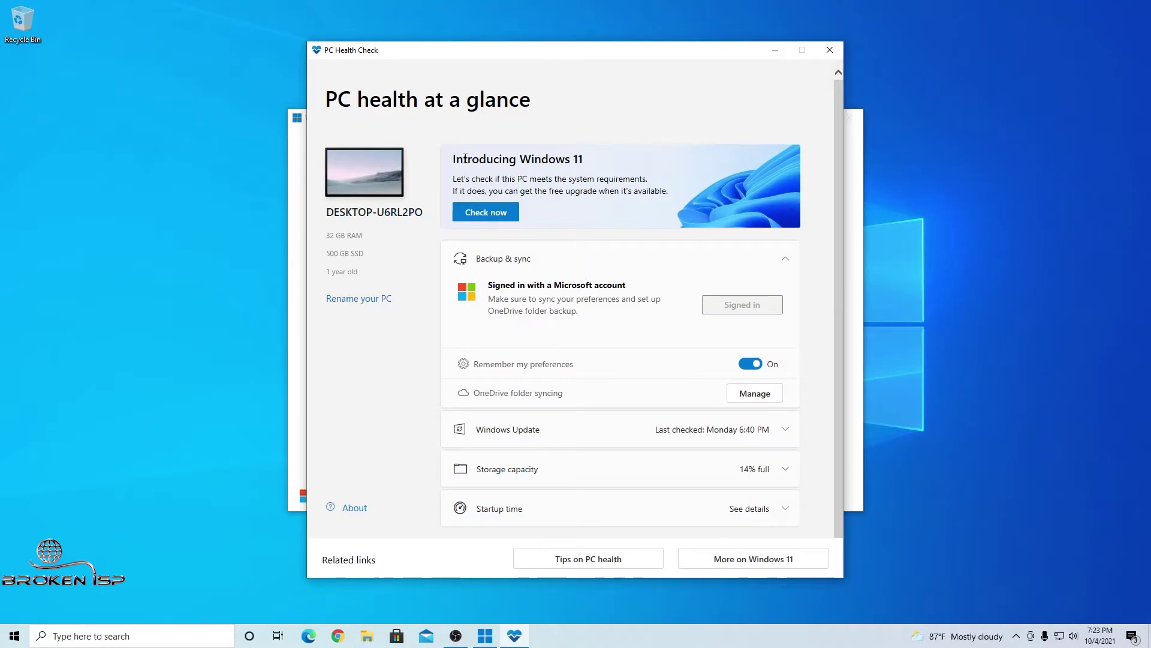
# Read the Introducing Windows 11 section and check whether this PC meets the system requirements.
pyautogui.moveTo(453, 158); pyautogui.dragTo(609, 160)
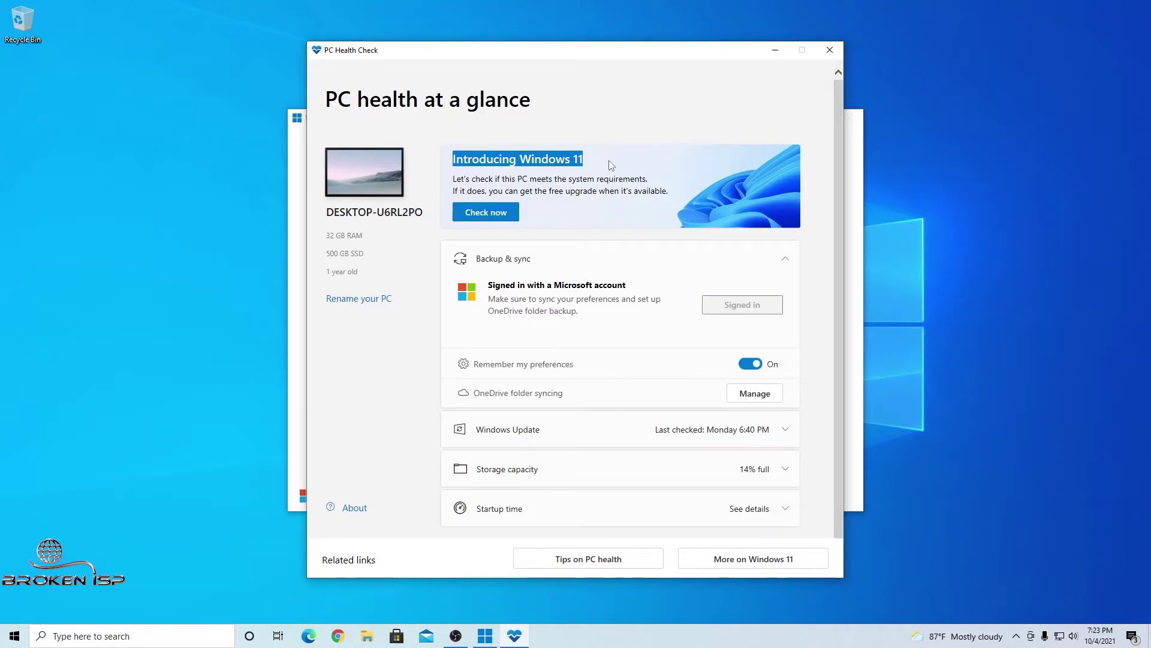
pyautogui.click(628, 196)
pyautogui.moveTo(453, 179); pyautogui.dragTo(683, 192)
pyautogui.click(605, 215)
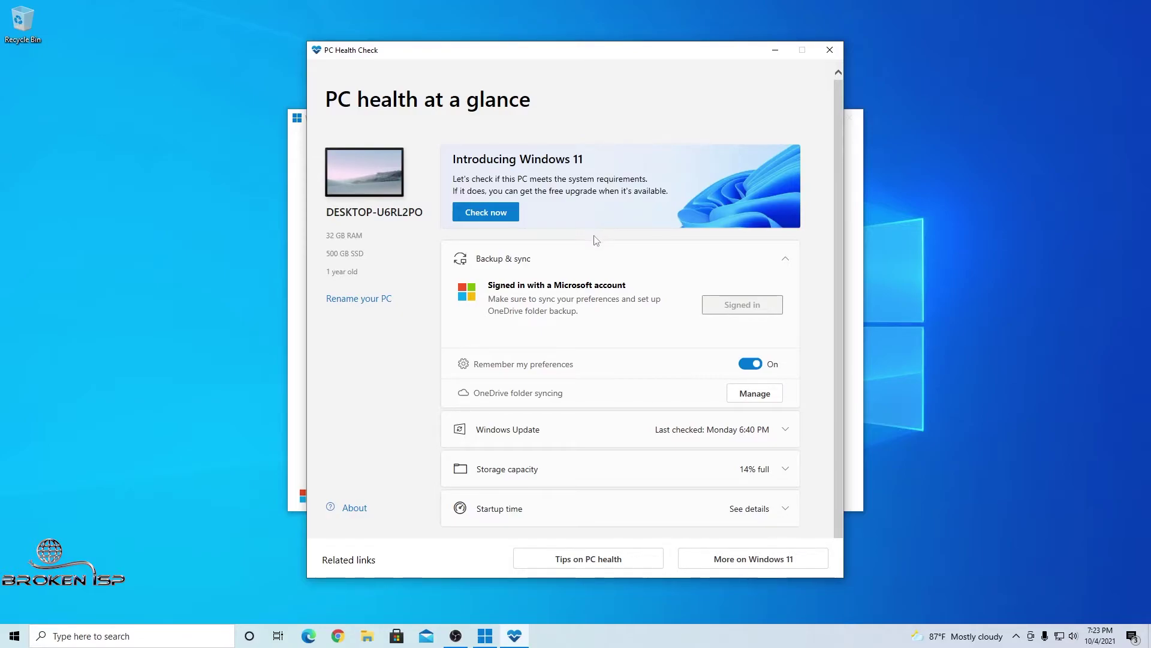
pyautogui.click(485, 216)
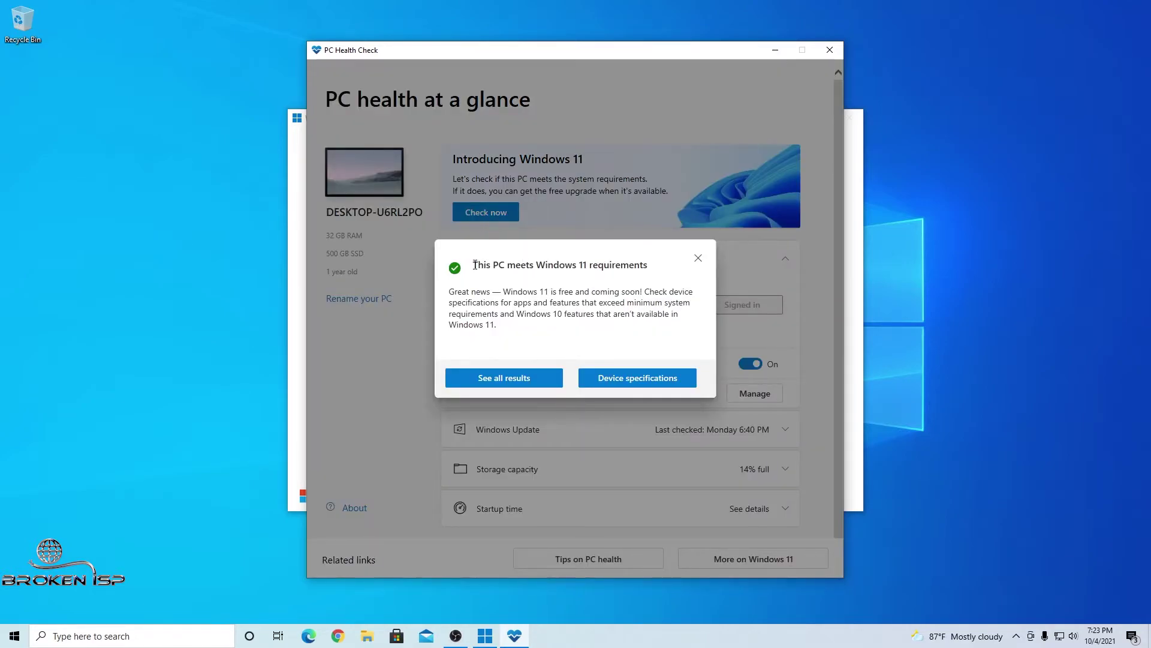
# Show all compatibility results and examine the Secure Boot, TPM, processor and system memory entries.
pyautogui.moveTo(473, 264); pyautogui.dragTo(648, 269)
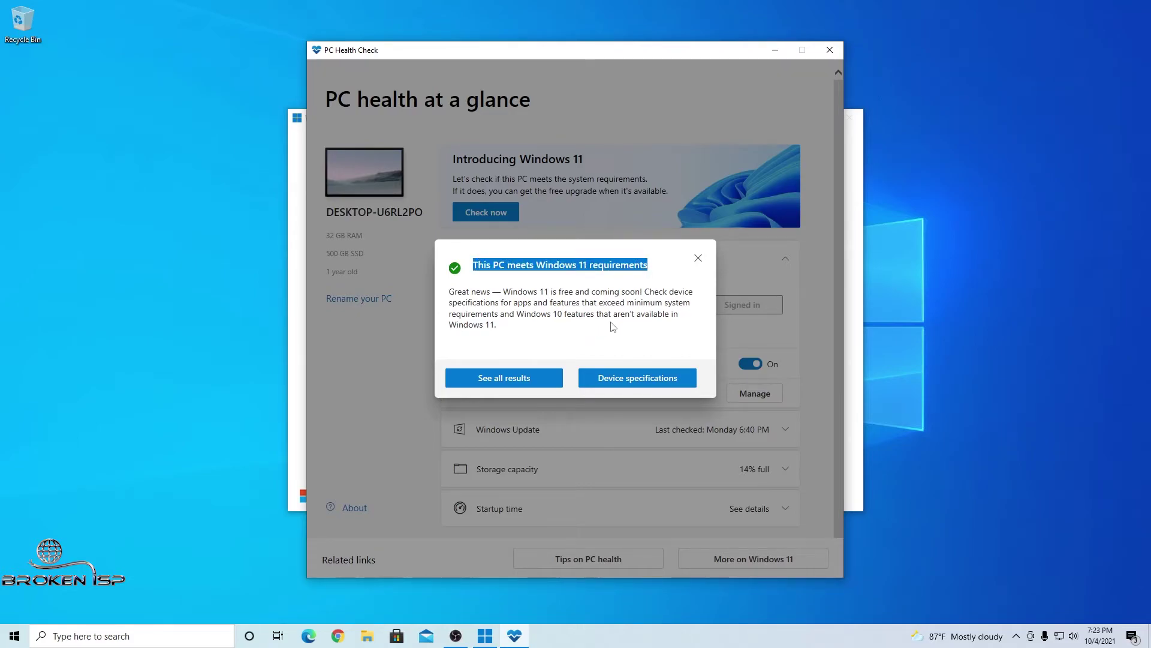
pyautogui.click(514, 379)
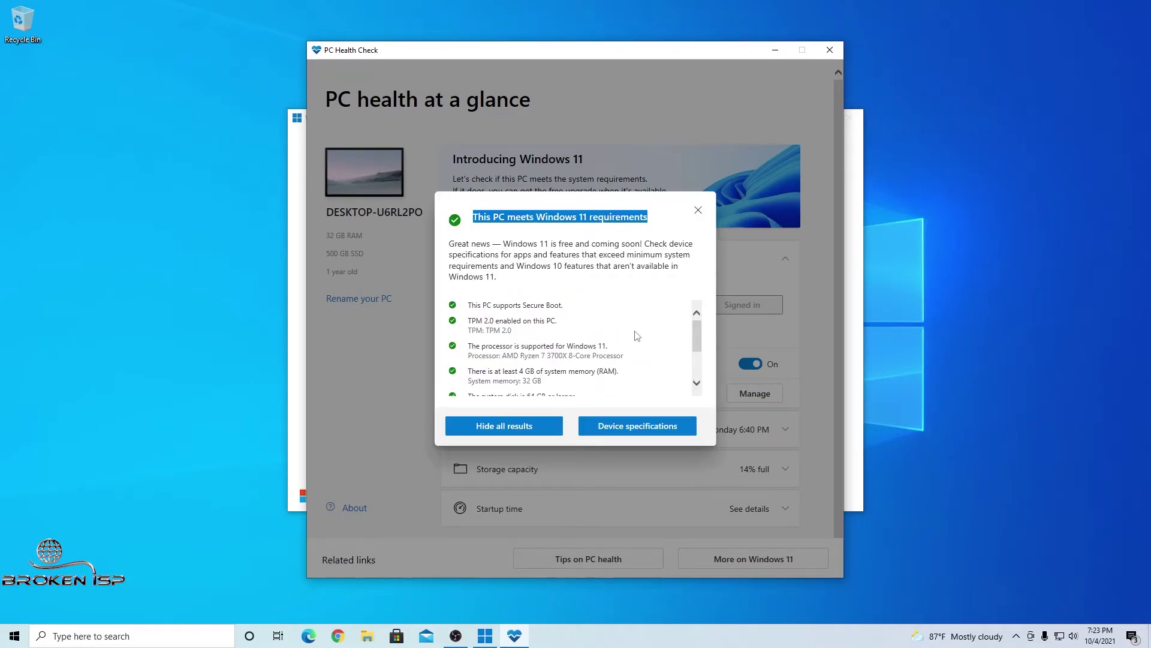
pyautogui.moveTo(467, 306); pyautogui.dragTo(572, 311)
pyautogui.moveTo(471, 321); pyautogui.dragTo(646, 353)
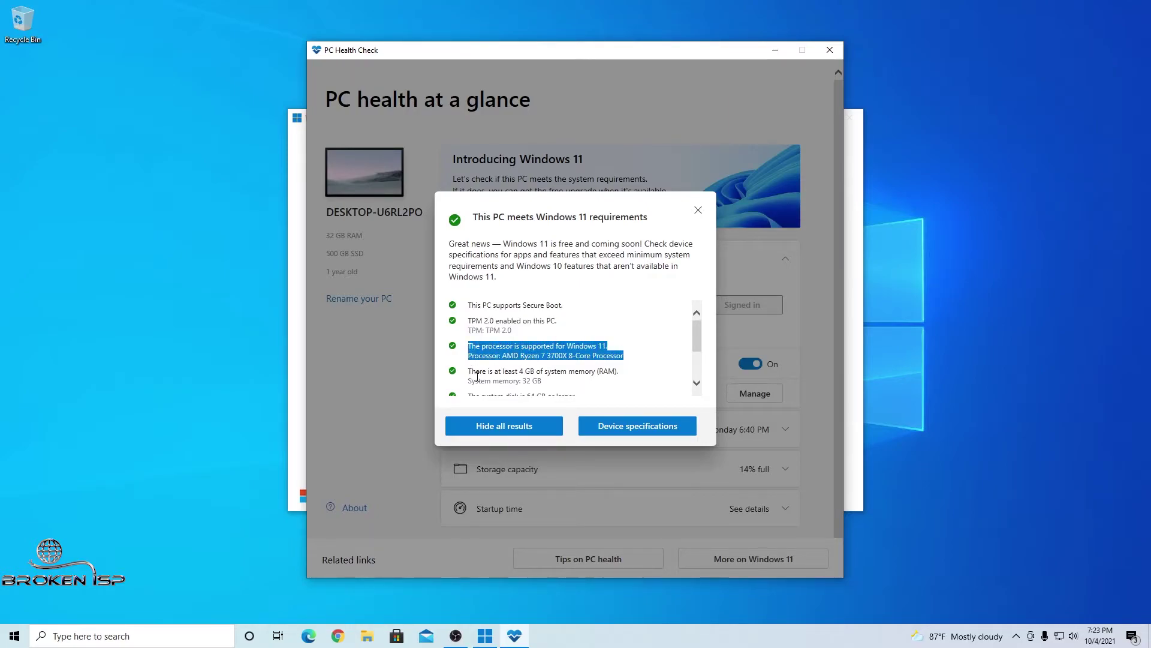
pyautogui.moveTo(470, 372); pyautogui.dragTo(572, 380)
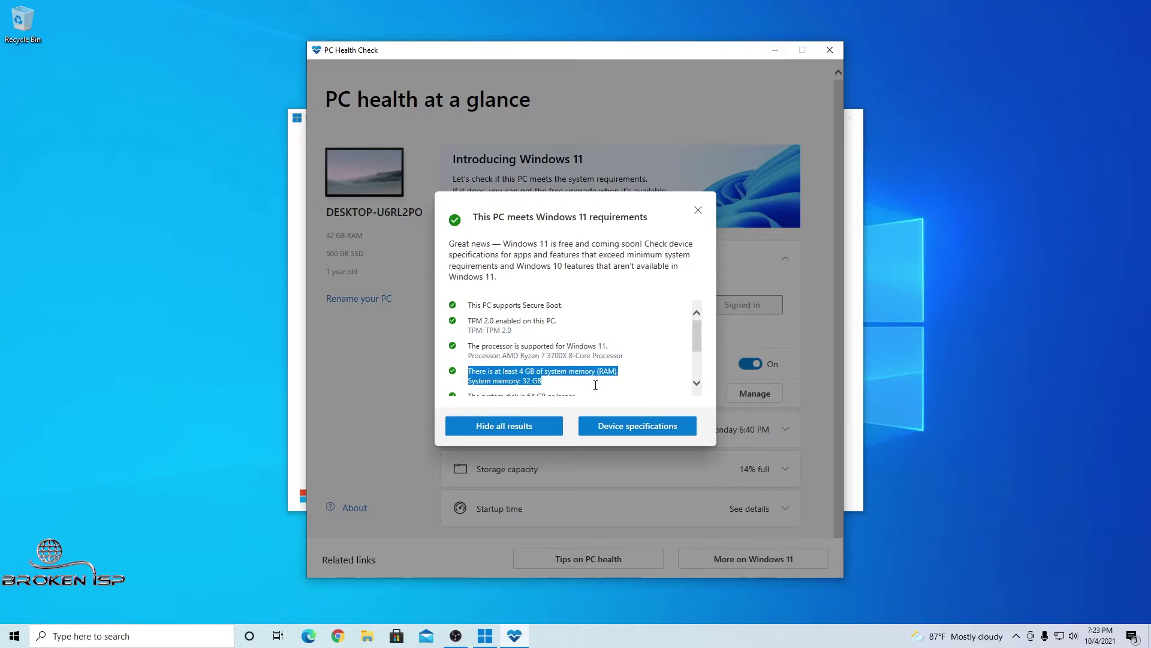
# Examine the system disk, processor core and clock speed results, and close the compatibility results.
pyautogui.scroll(-1, 603, 383)
pyautogui.scroll(-1, 611, 375)
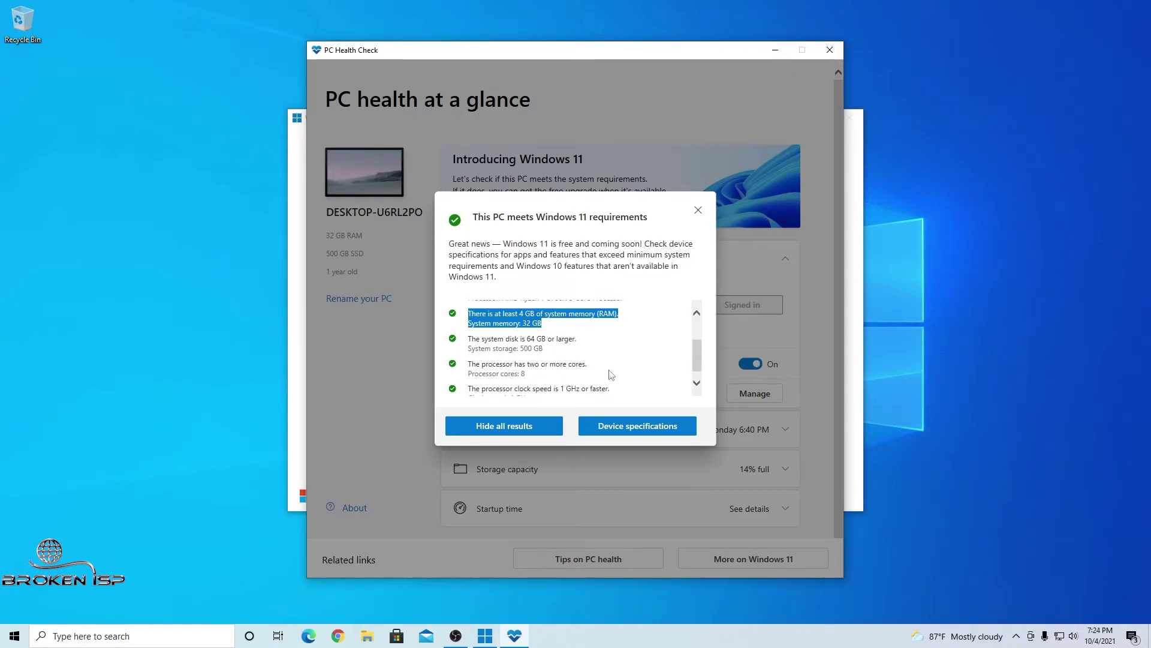
pyautogui.moveTo(472, 337); pyautogui.dragTo(572, 347)
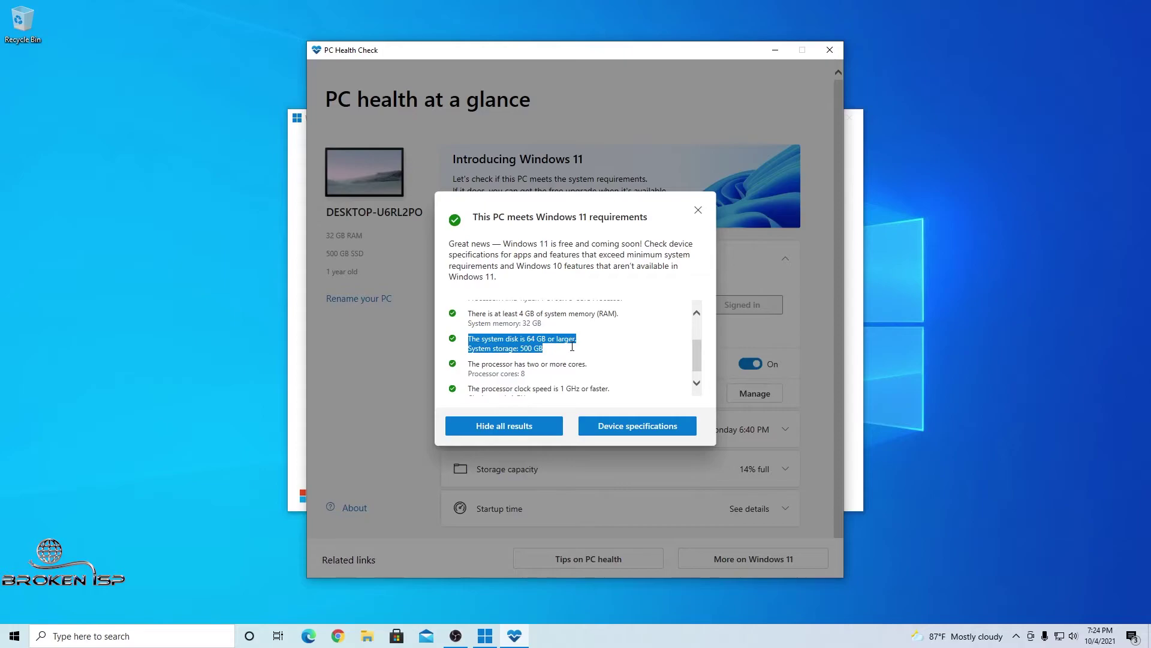
pyautogui.click(470, 364)
pyautogui.moveTo(470, 364); pyautogui.dragTo(570, 374)
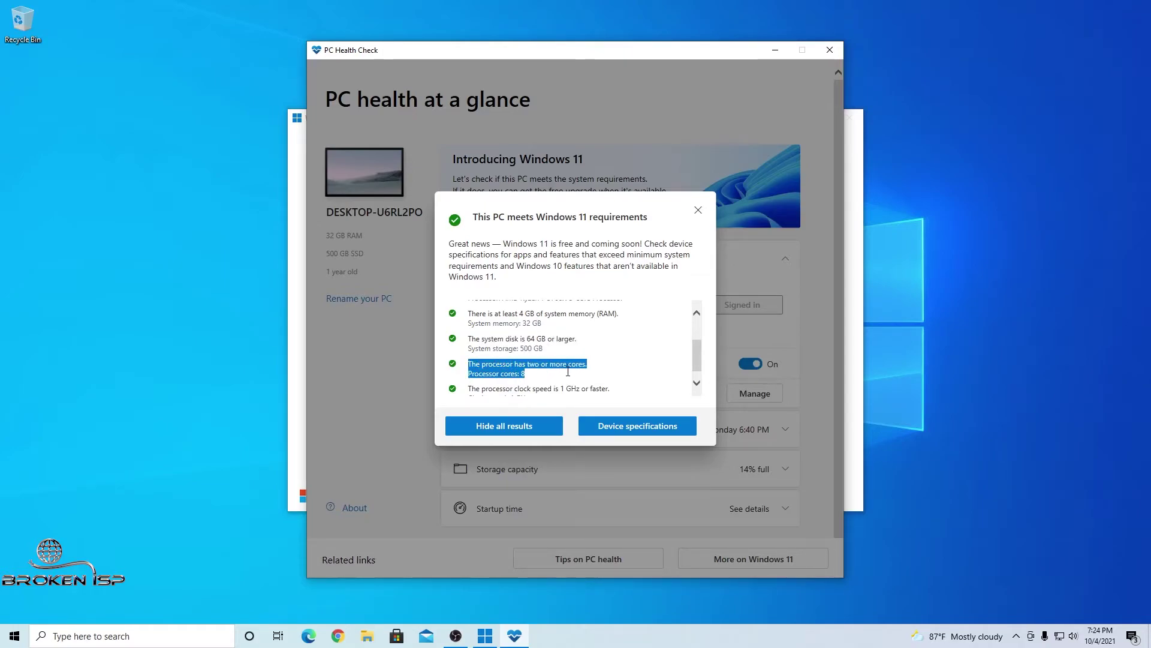
pyautogui.click(568, 377)
pyautogui.scroll(-1, 568, 376)
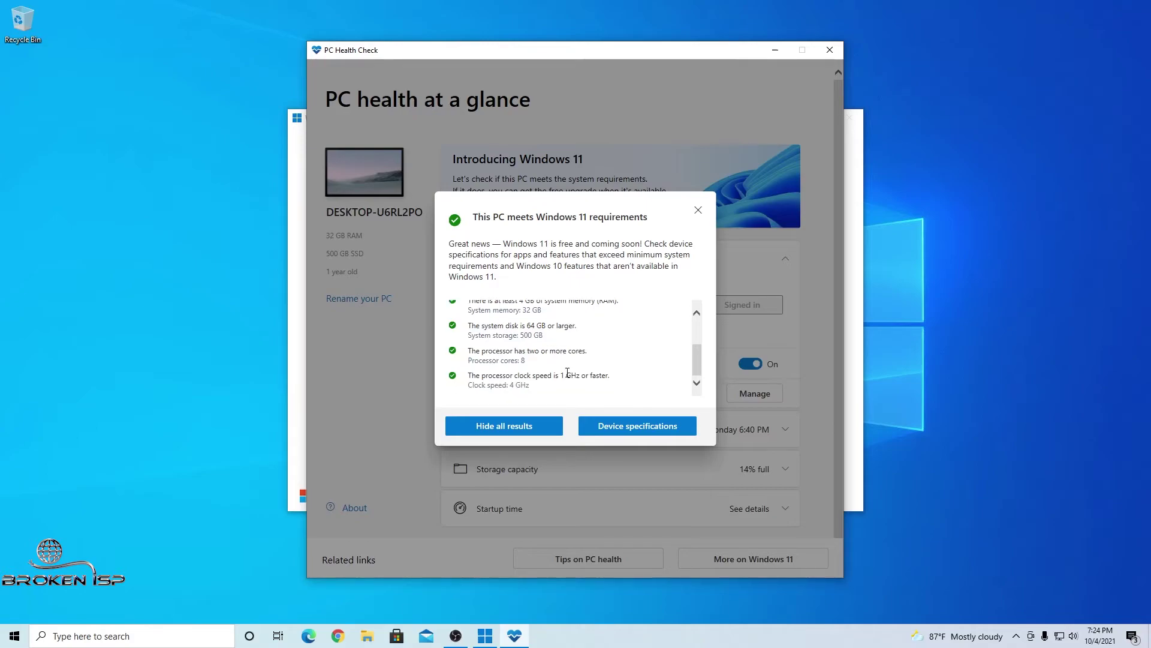
pyautogui.moveTo(470, 375); pyautogui.dragTo(591, 386)
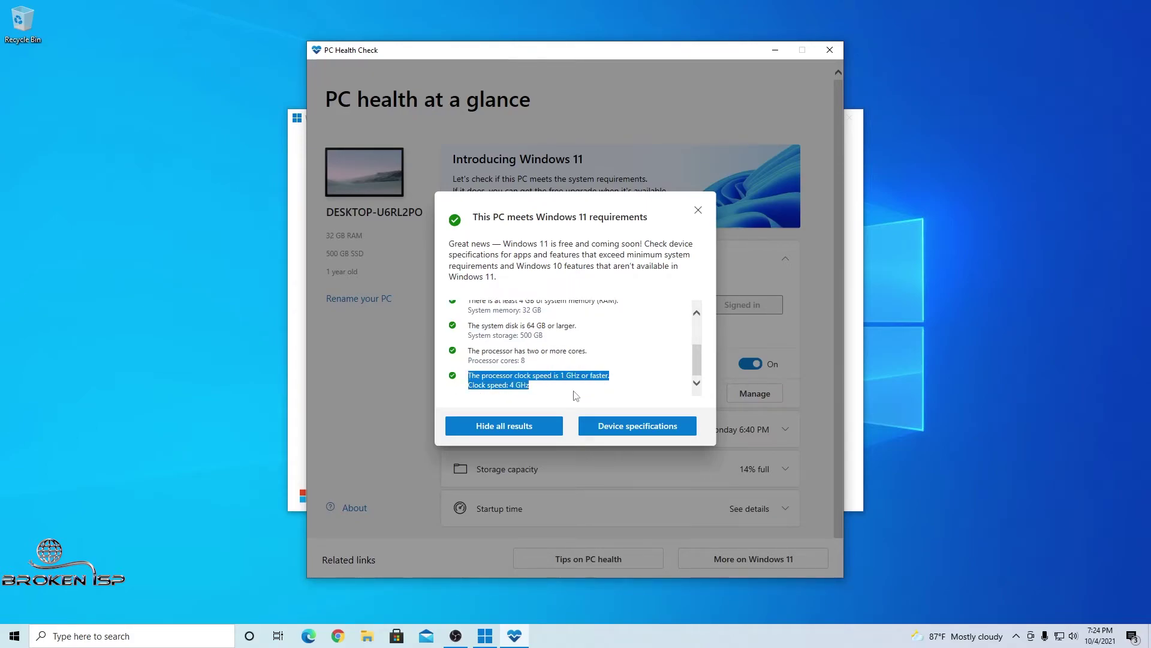
pyautogui.click(577, 395)
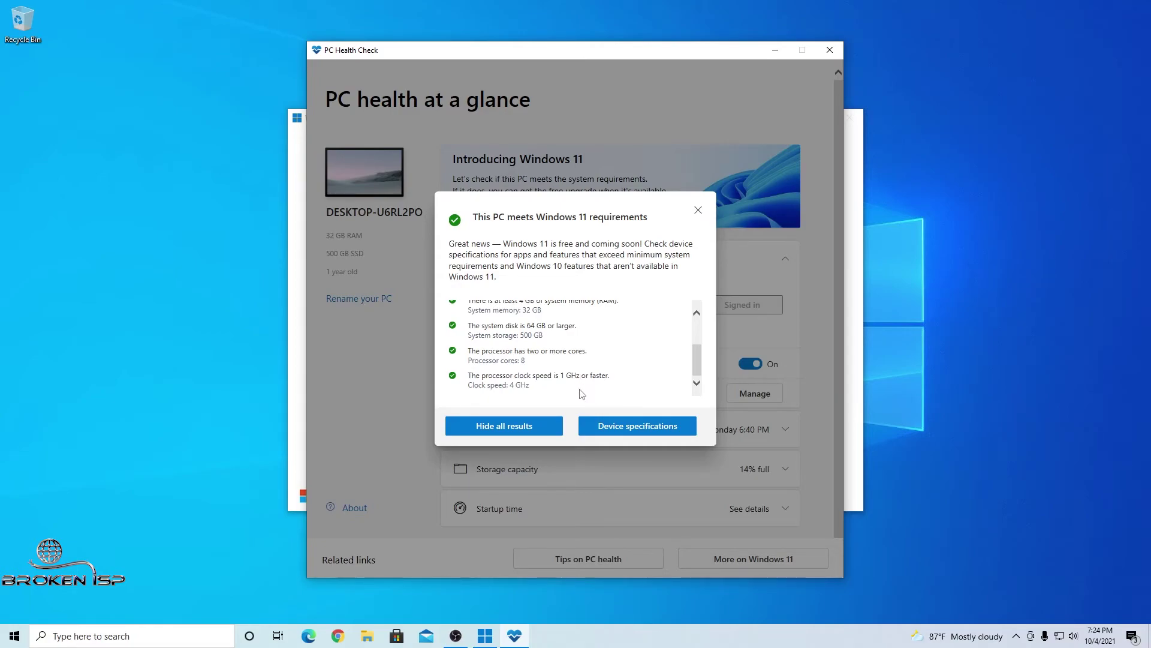
pyautogui.click(698, 212)
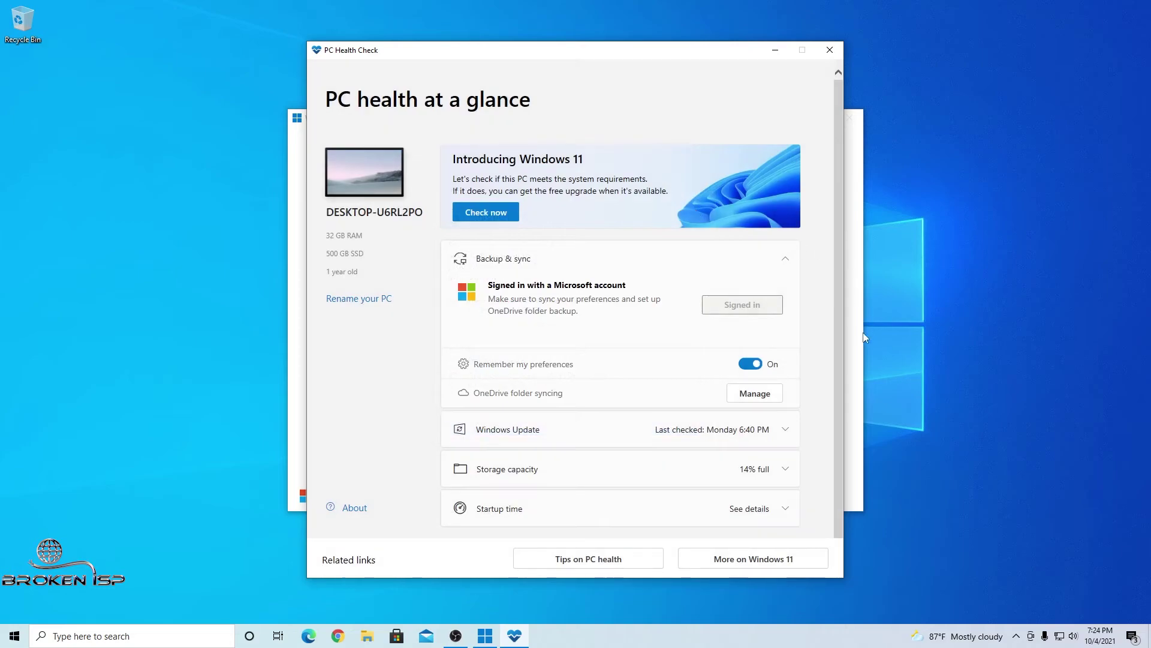
# Return to the Windows 11 Installation Assistant, refresh the compatibility status, and accept the license terms to install Windows 11.
pyautogui.click(855, 392)
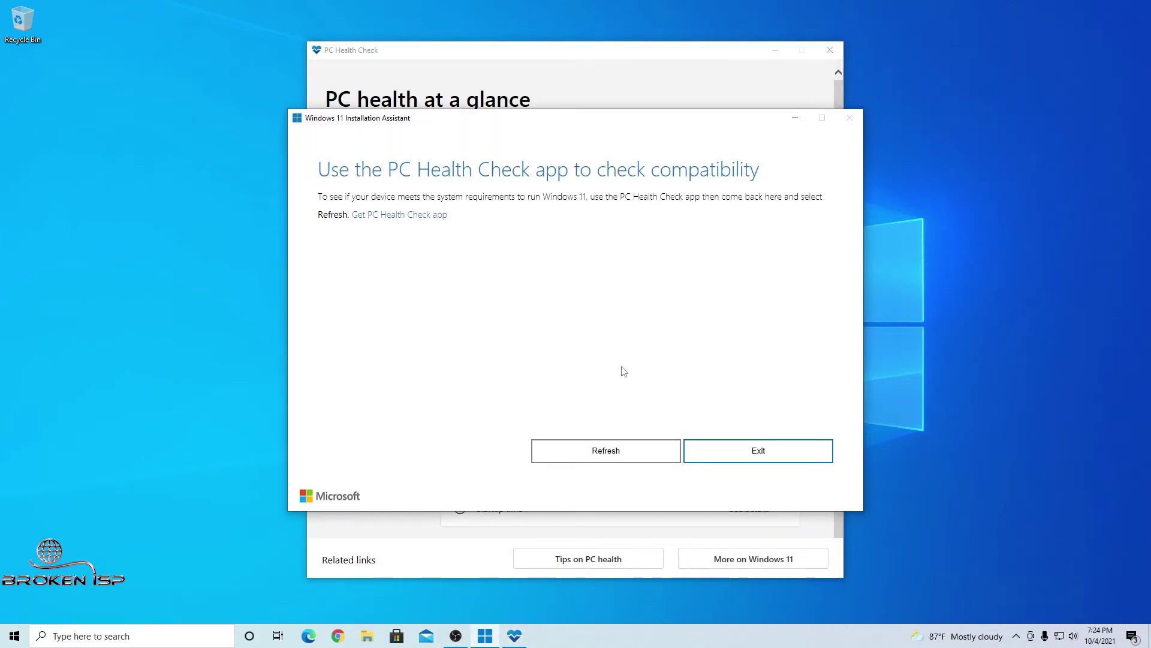
pyautogui.click(610, 459)
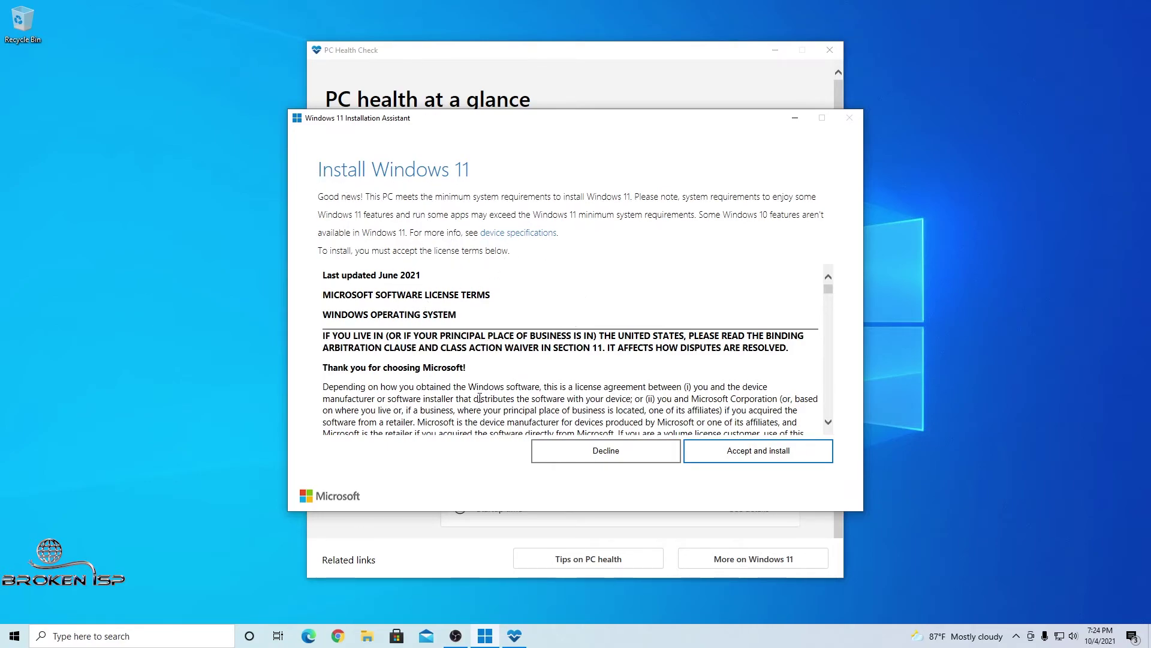
pyautogui.click(792, 462)
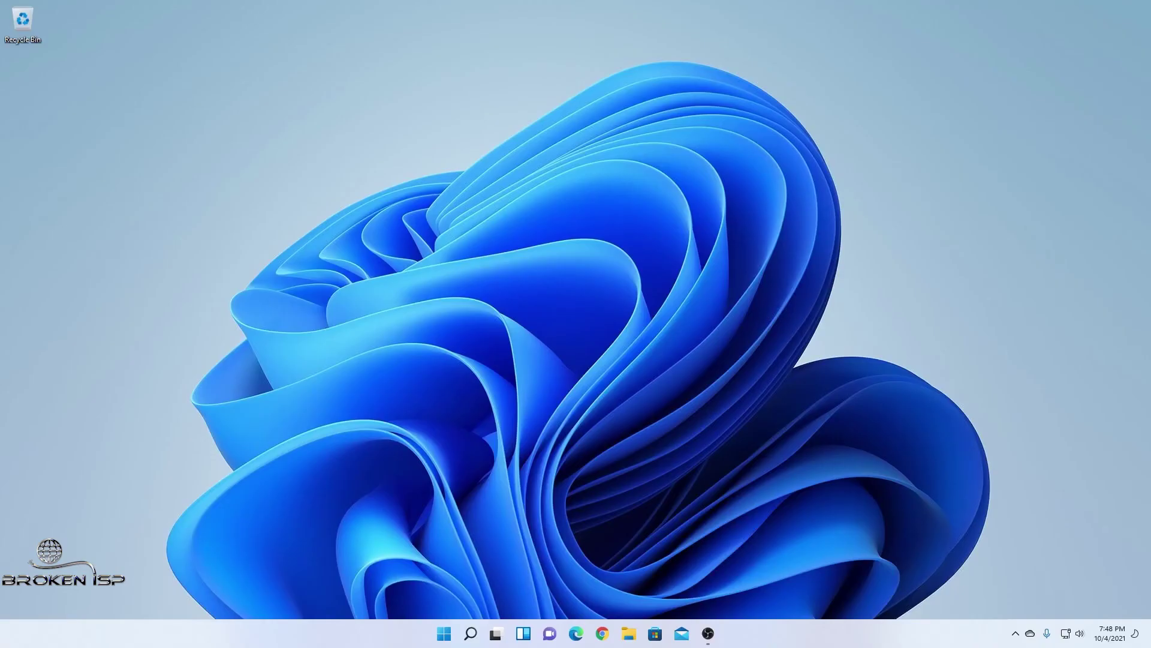
# Open the Start menu on the Windows 11 desktop.
pyautogui.press('super')
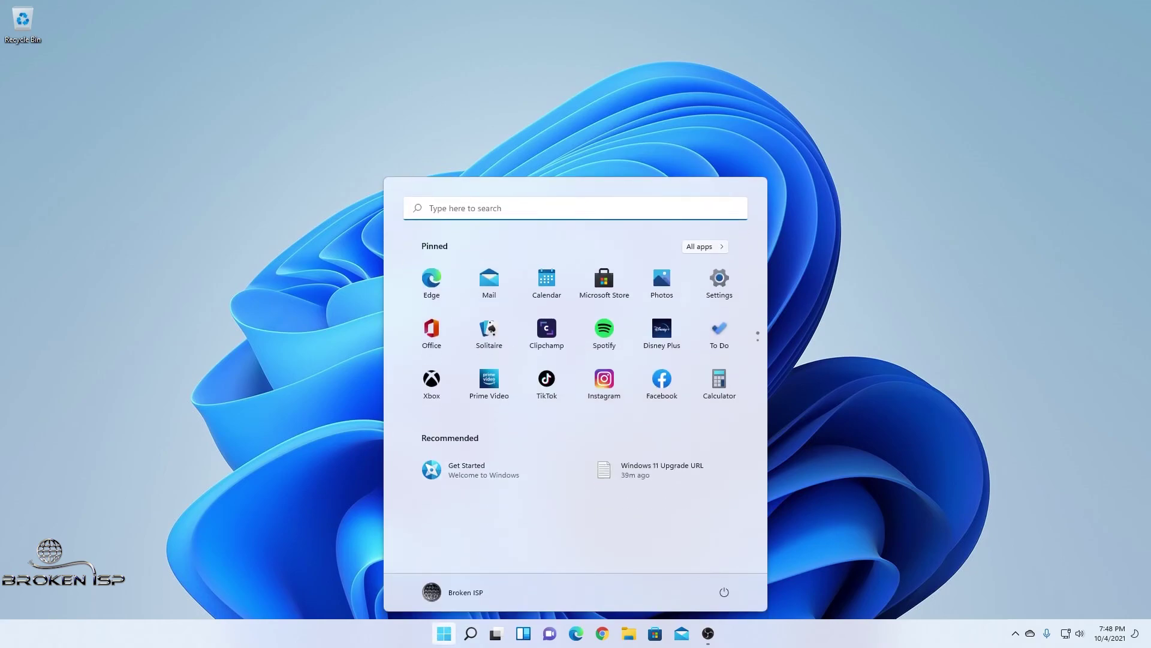